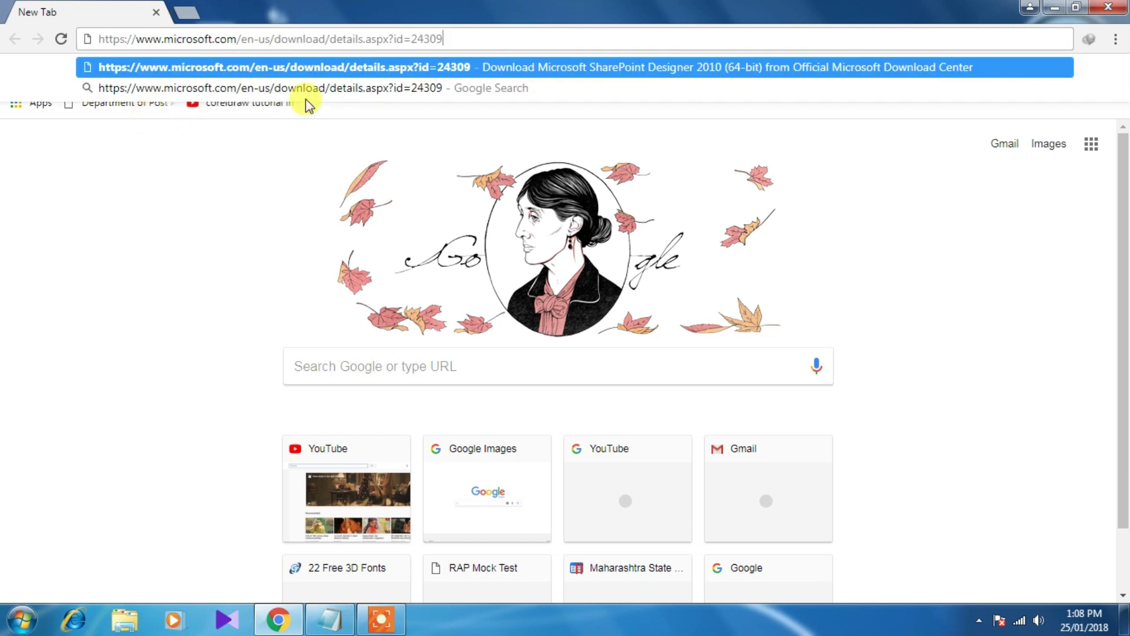
pyautogui.press('Return')
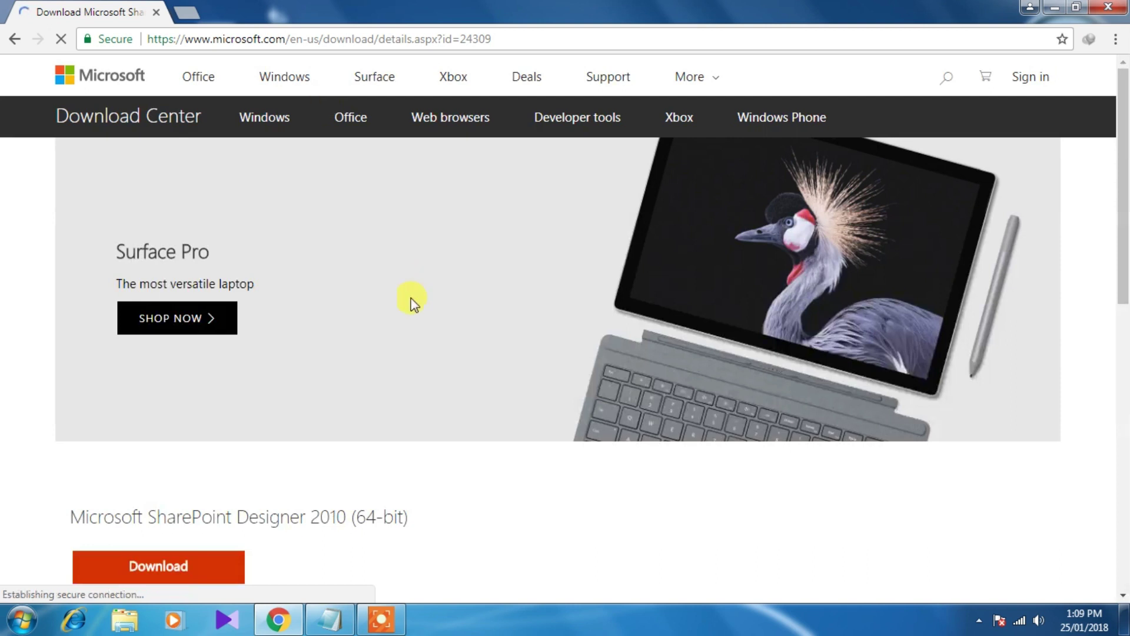
pyautogui.scroll(-5, 412, 301)
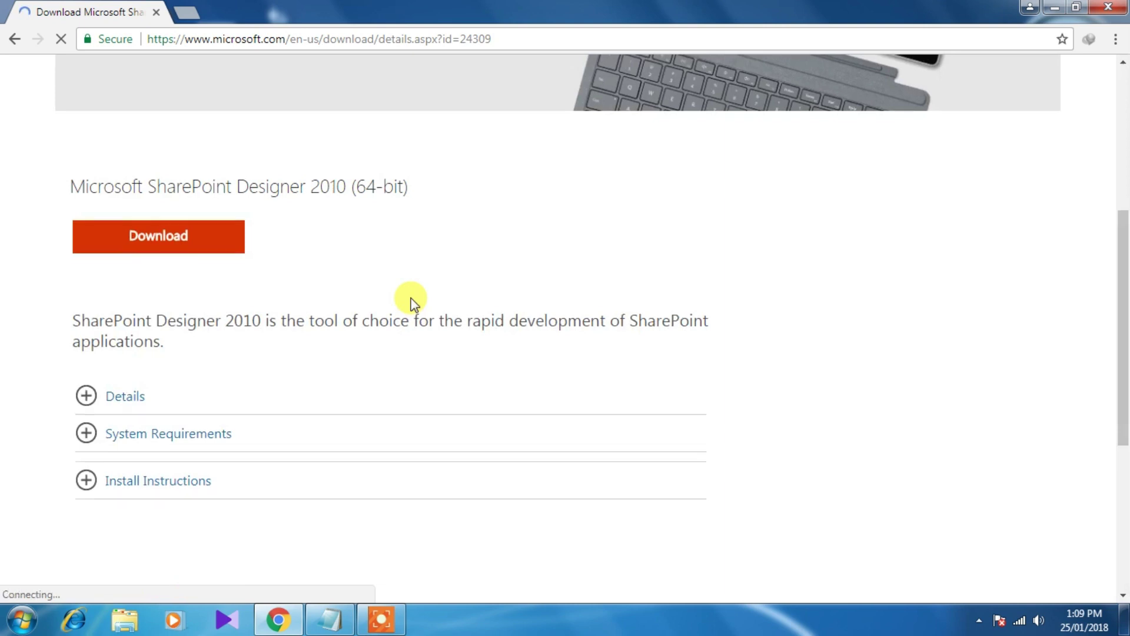
pyautogui.scroll(3, 414, 303)
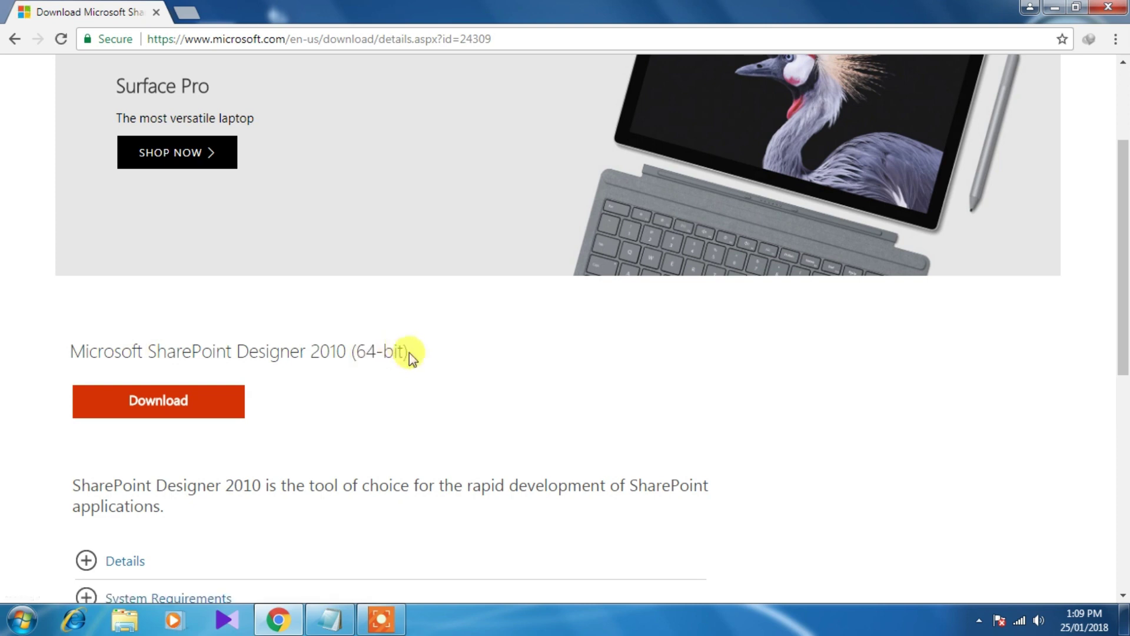
pyautogui.click(159, 402)
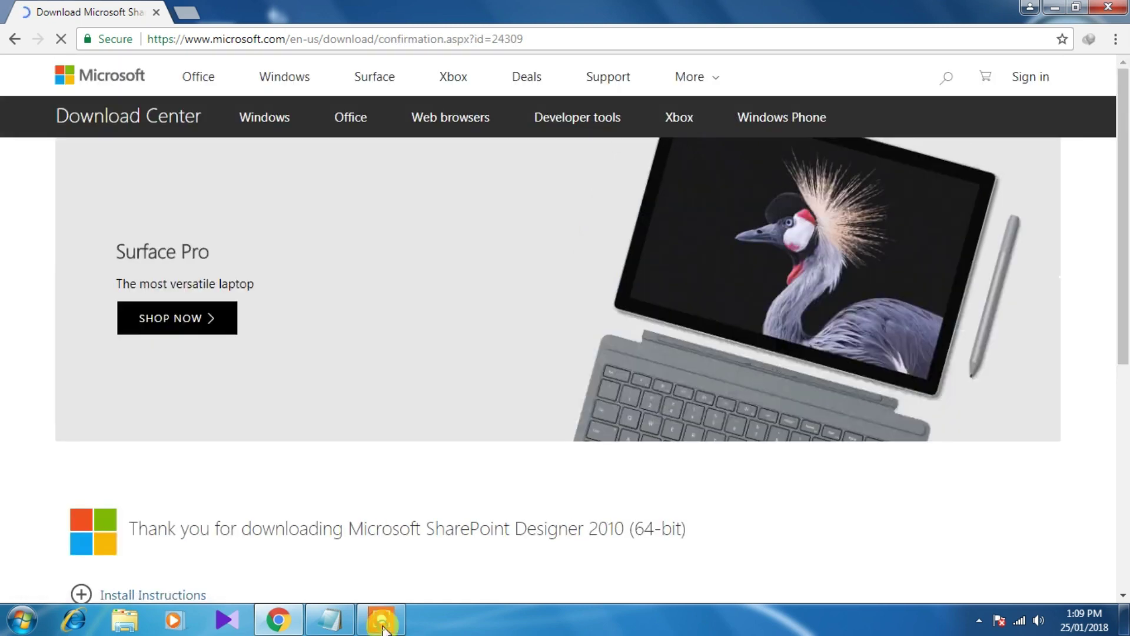
pyautogui.click(383, 624)
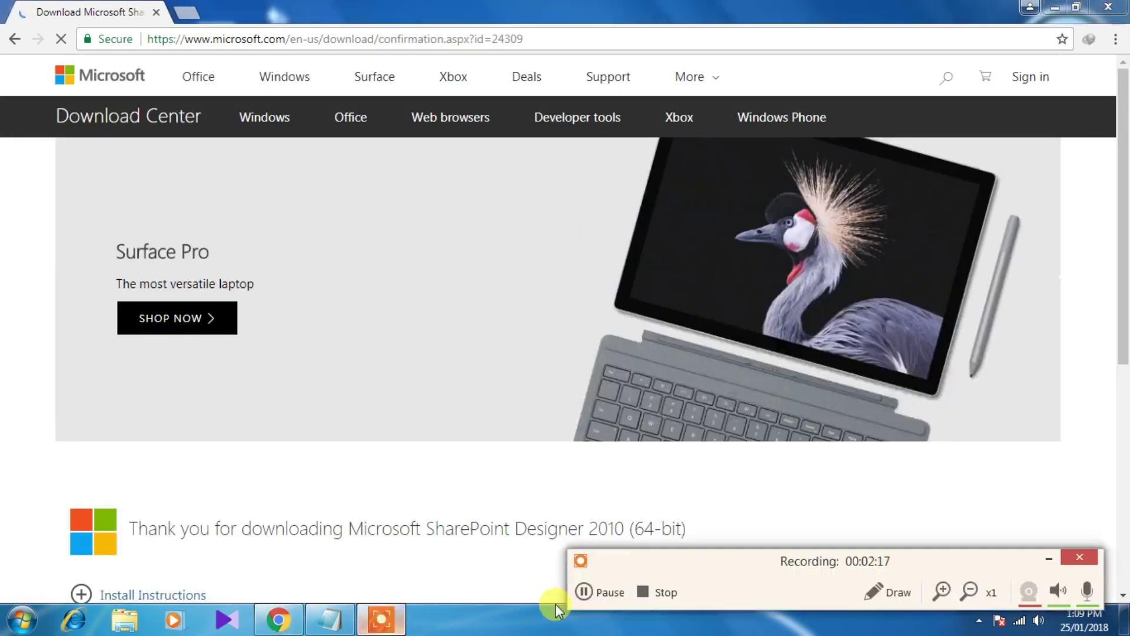
pyautogui.click(585, 591)
pyautogui.click(584, 592)
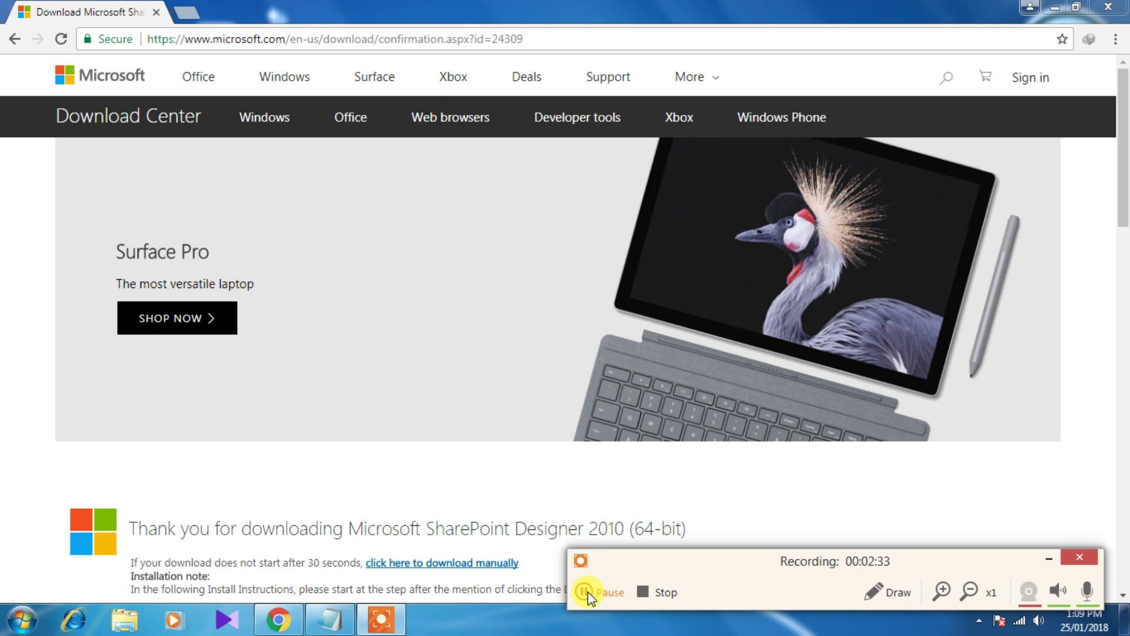
pyautogui.click(587, 593)
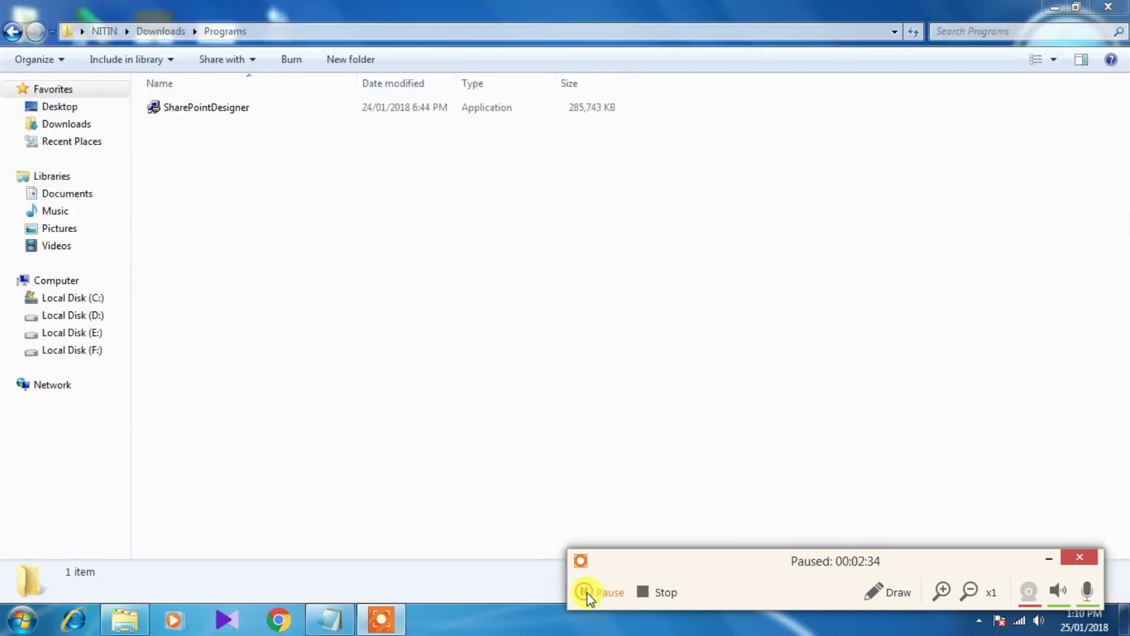
pyautogui.click(587, 592)
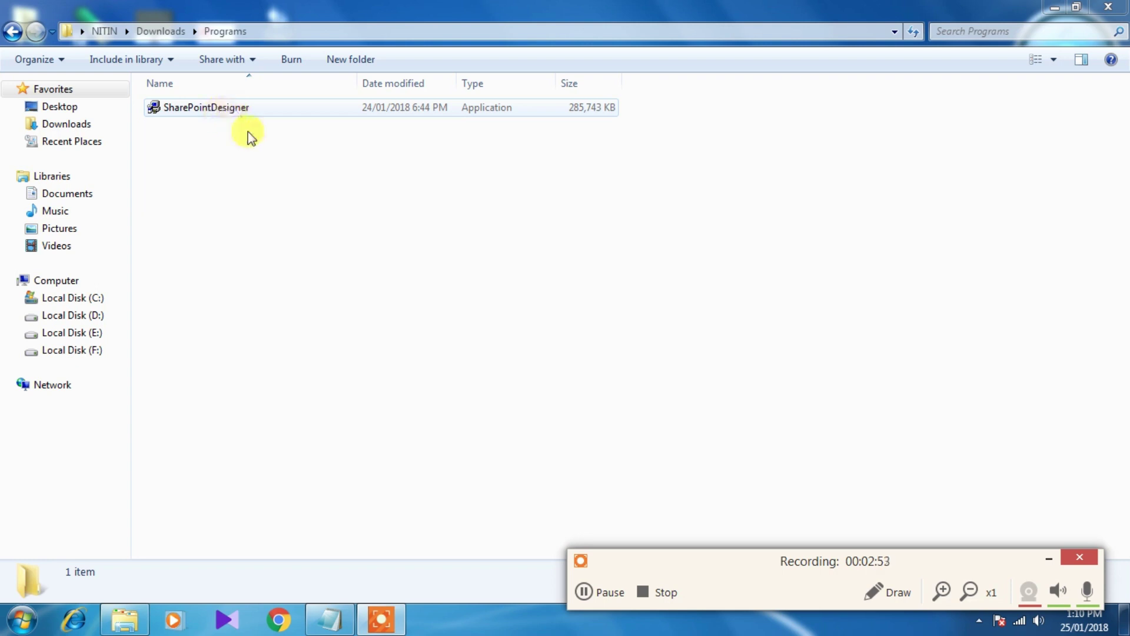
pyautogui.click(588, 594)
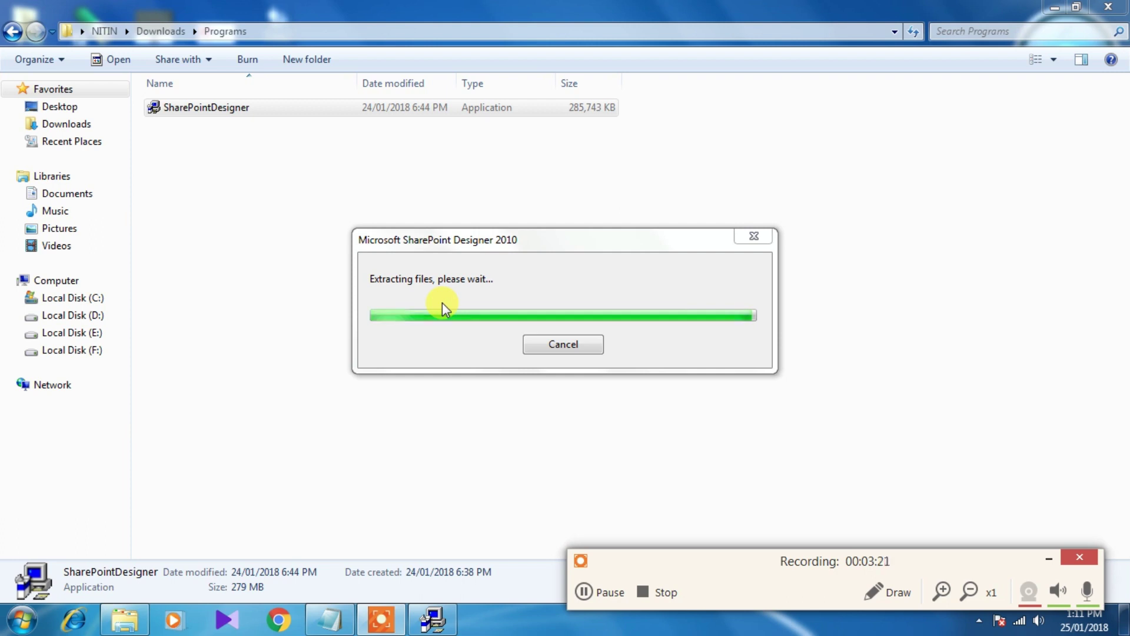
pyautogui.click(590, 602)
pyautogui.click(589, 601)
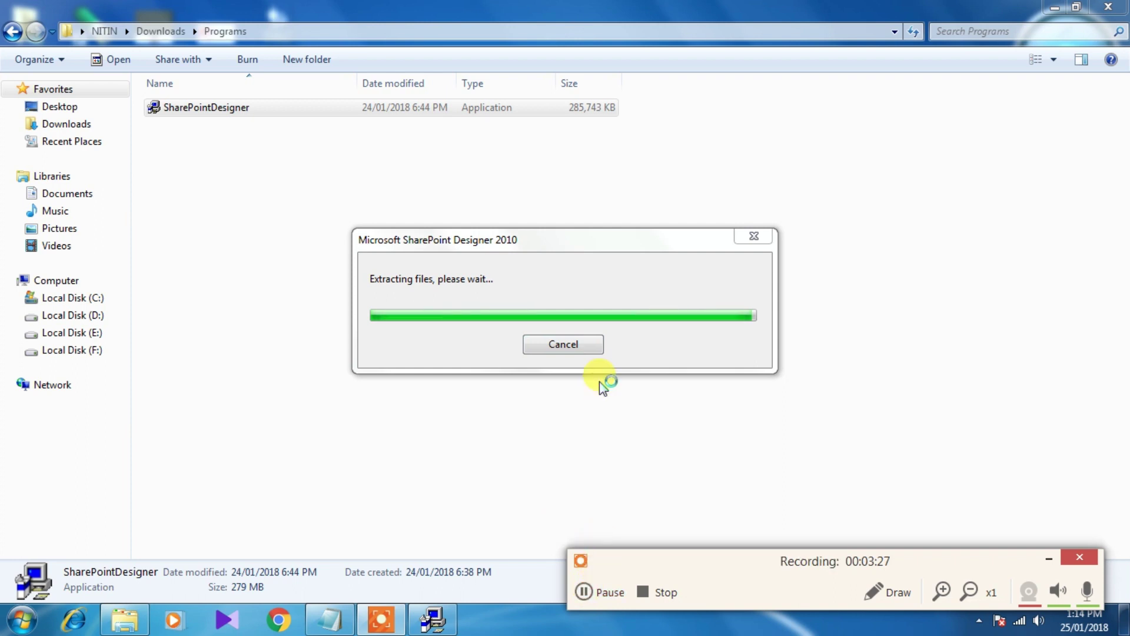
pyautogui.click(587, 592)
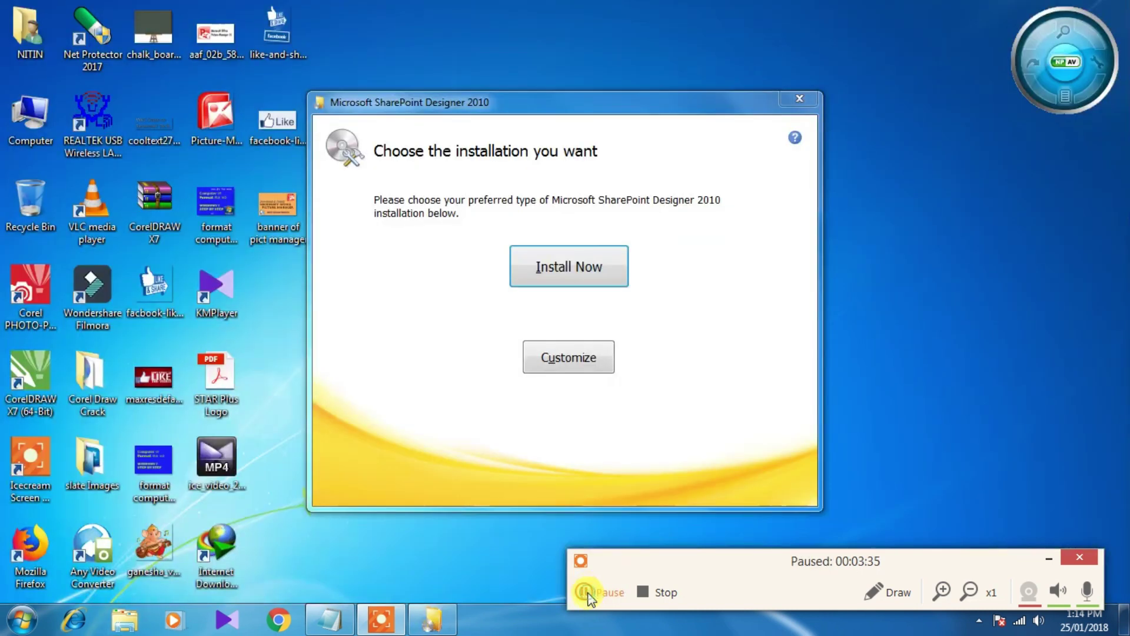
pyautogui.click(587, 589)
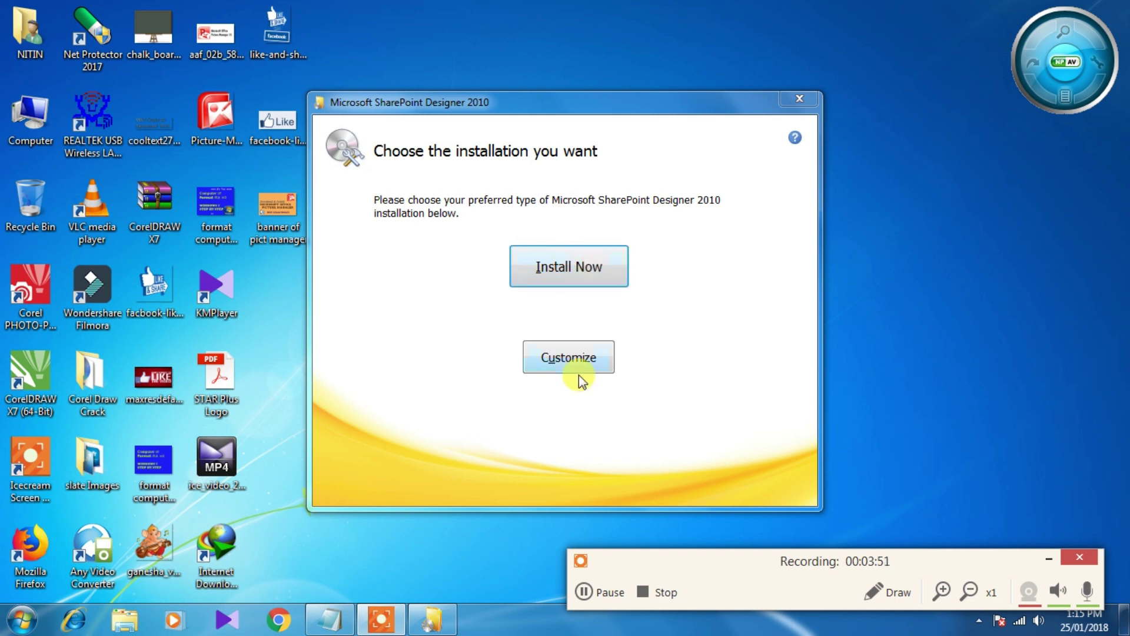
# Step: Choose a customized installation and set Microsoft SharePoint Designer, Office Shared Features and Office Tools to Not Available
pyautogui.click(572, 358)
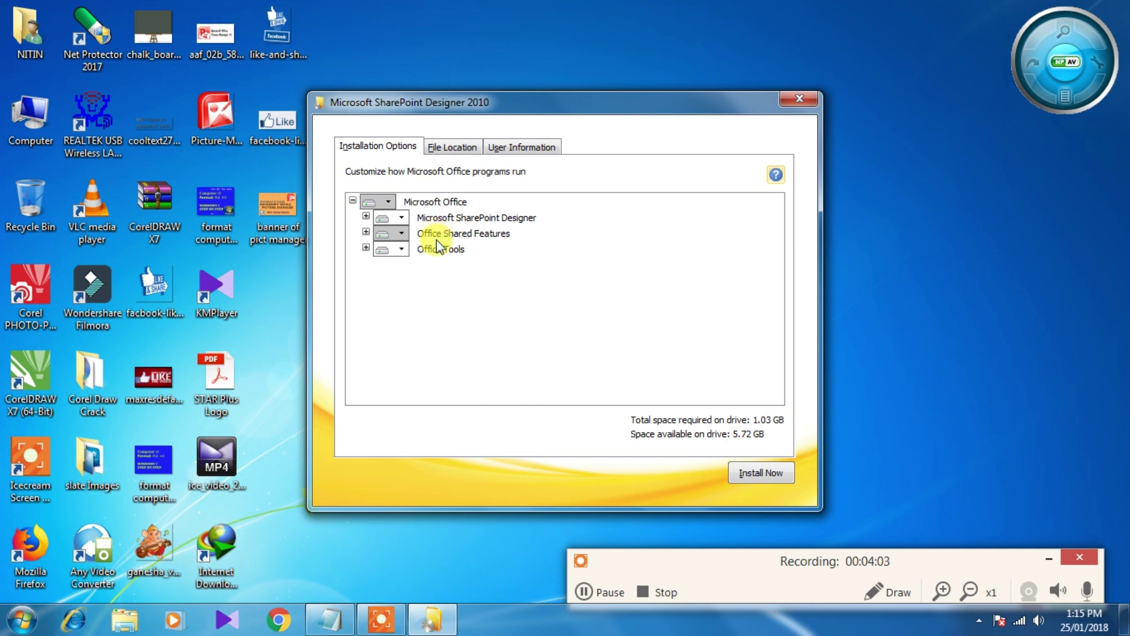
pyautogui.click(401, 217)
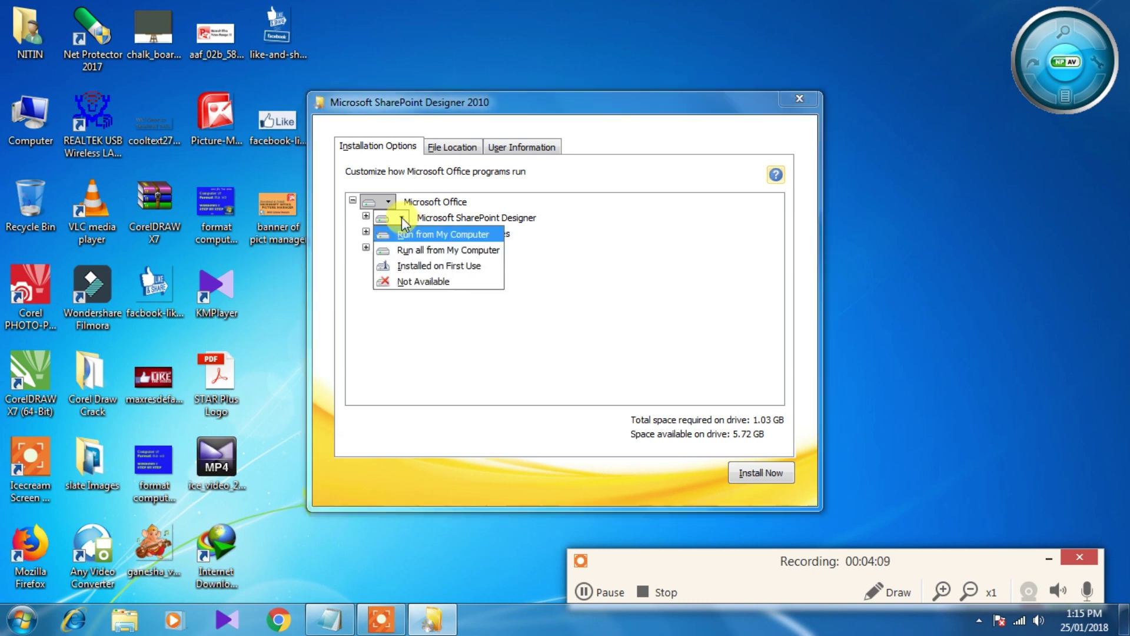
pyautogui.click(409, 281)
pyautogui.click(403, 233)
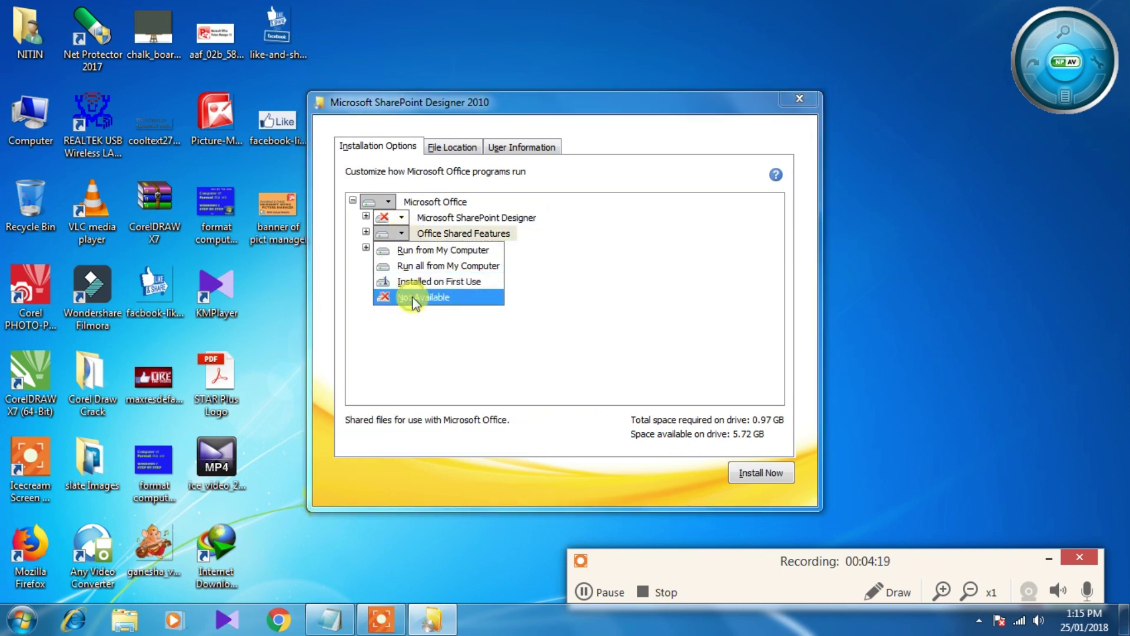
pyautogui.click(415, 297)
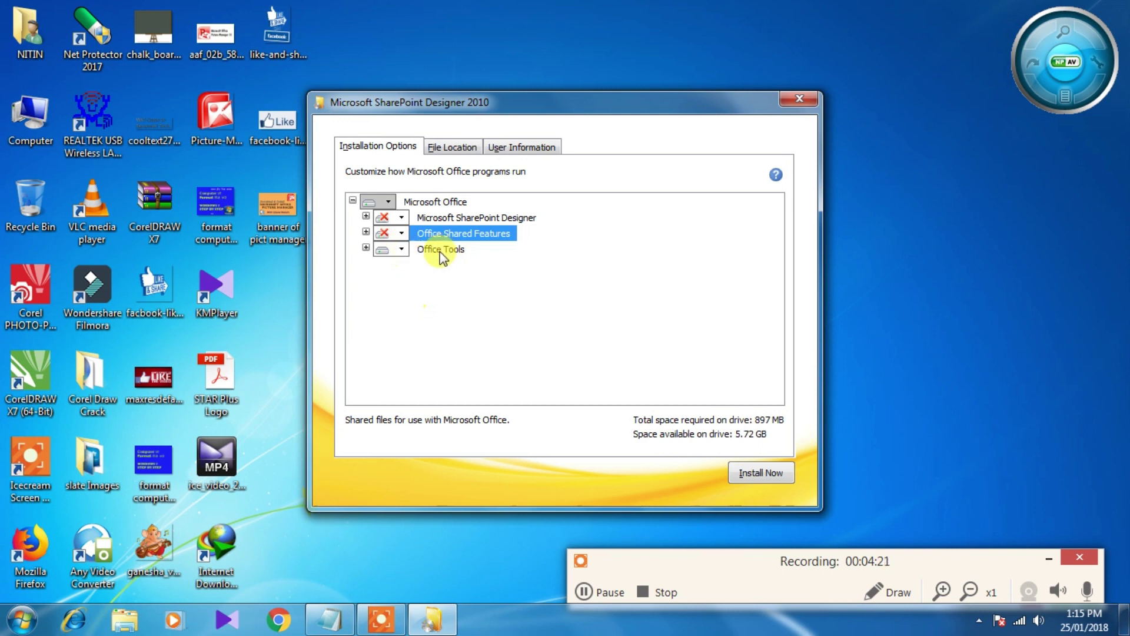
pyautogui.click(402, 250)
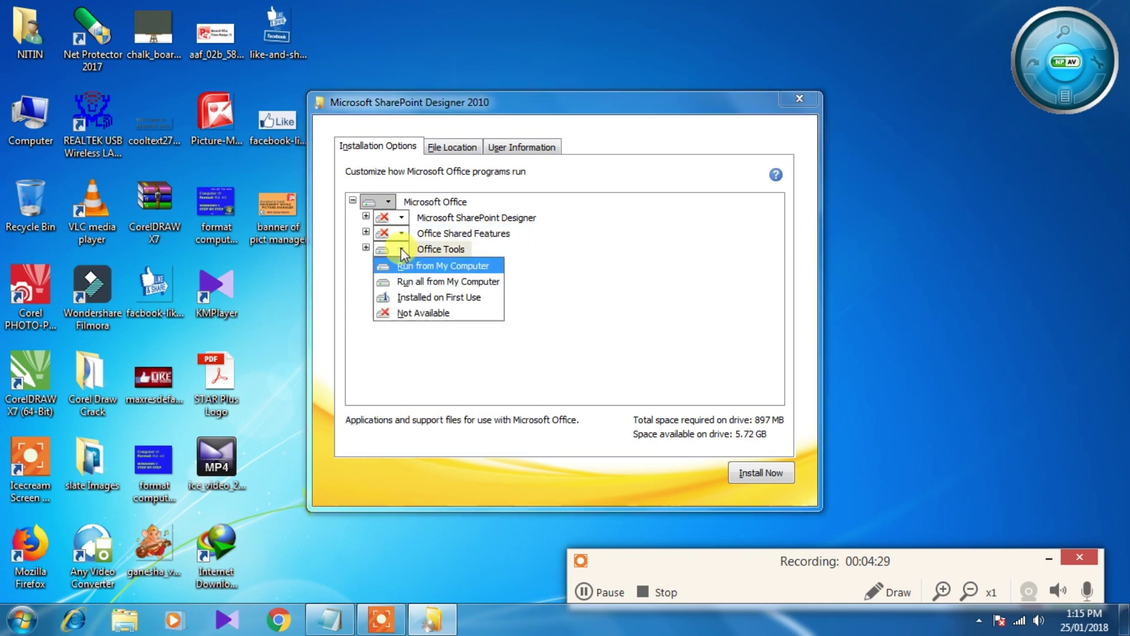
pyautogui.click(420, 313)
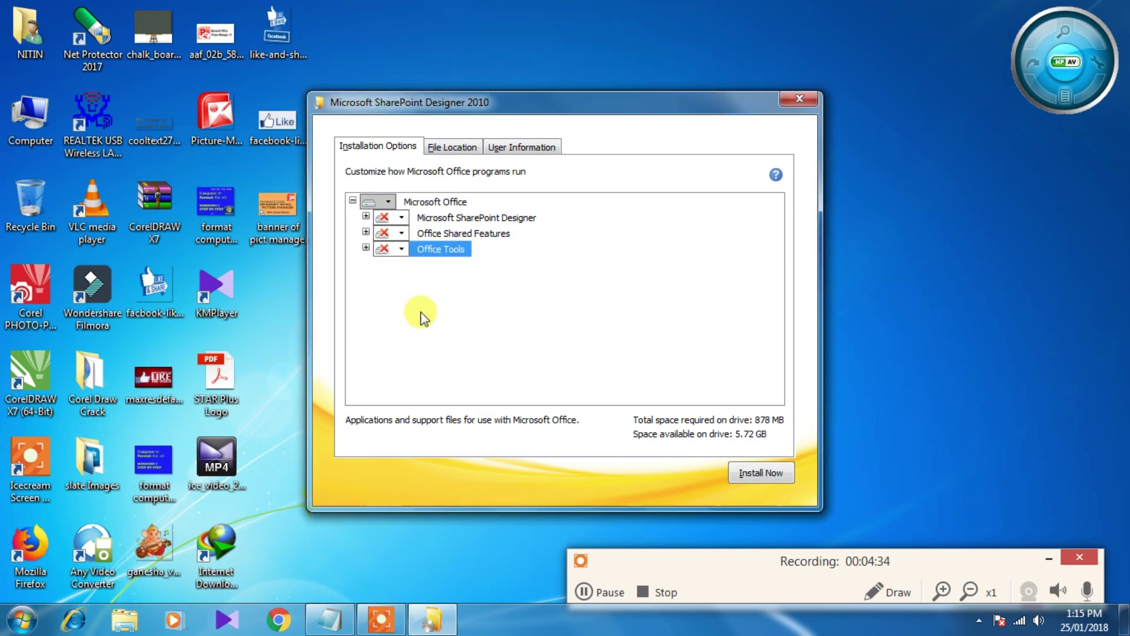
# Step: Set Microsoft Office Picture Manager under Office Tools to Run from My Computer and start the installation
pyautogui.click(365, 247)
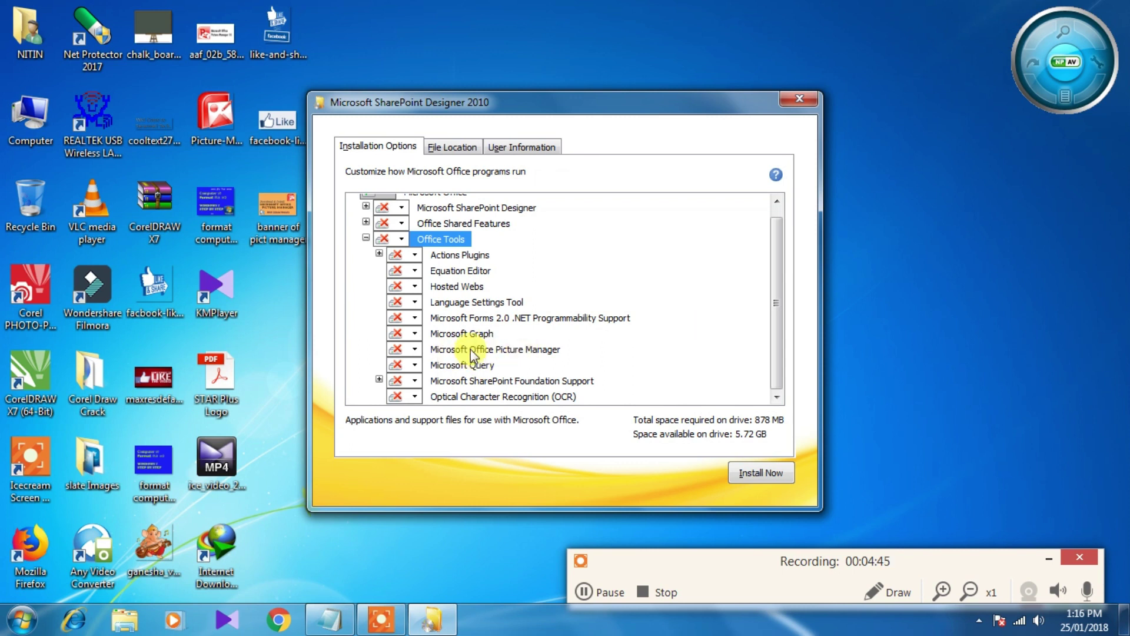
pyautogui.click(415, 348)
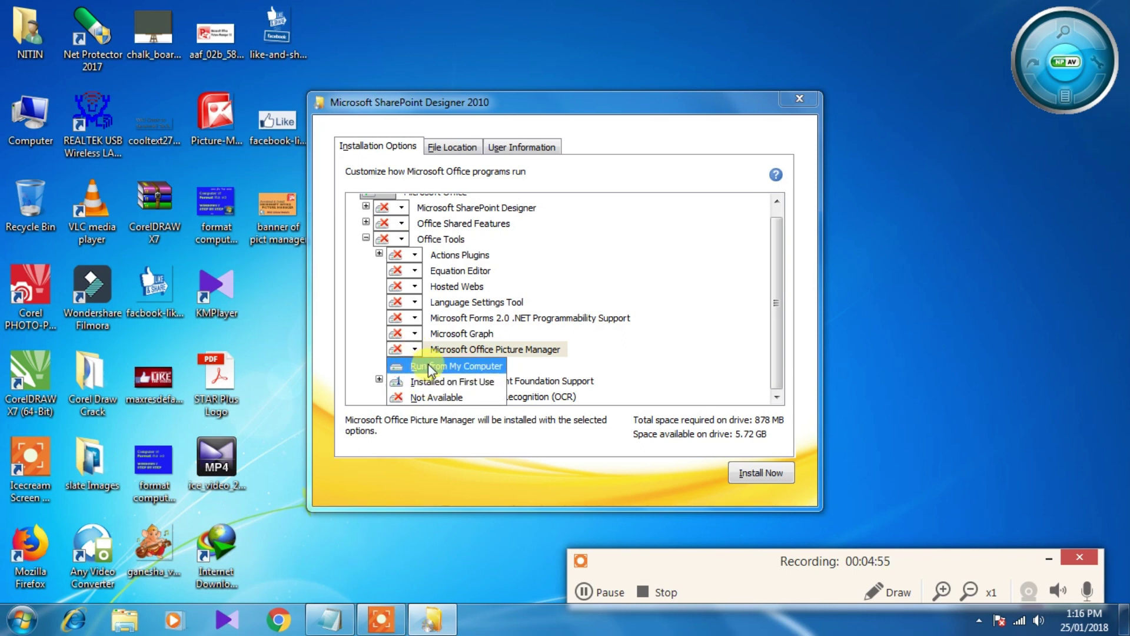
pyautogui.click(503, 363)
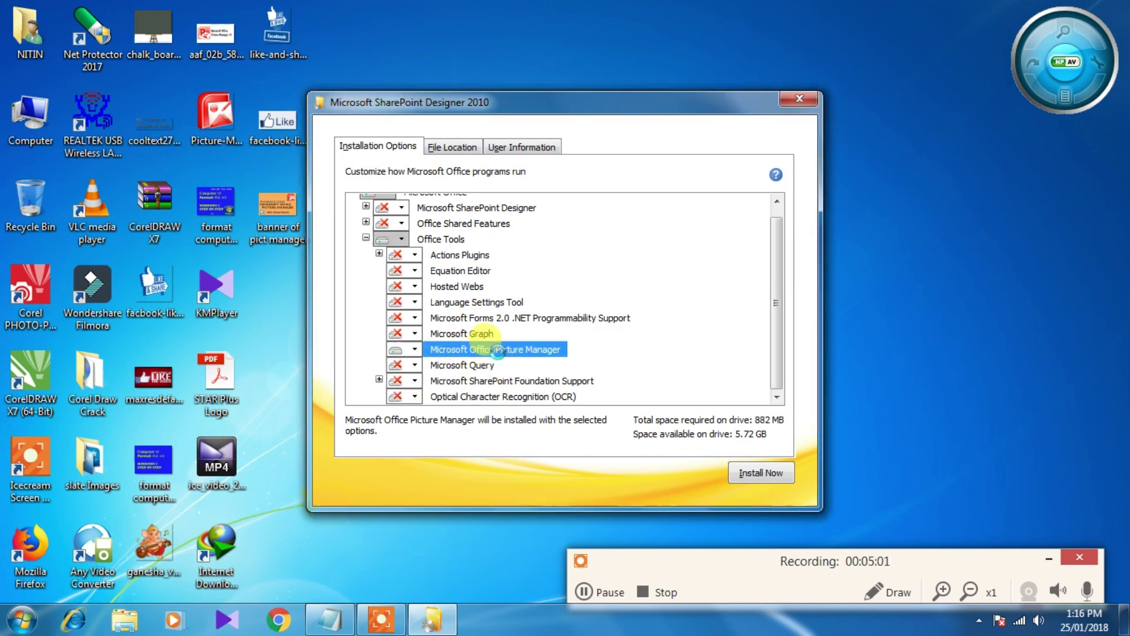
pyautogui.click(507, 355)
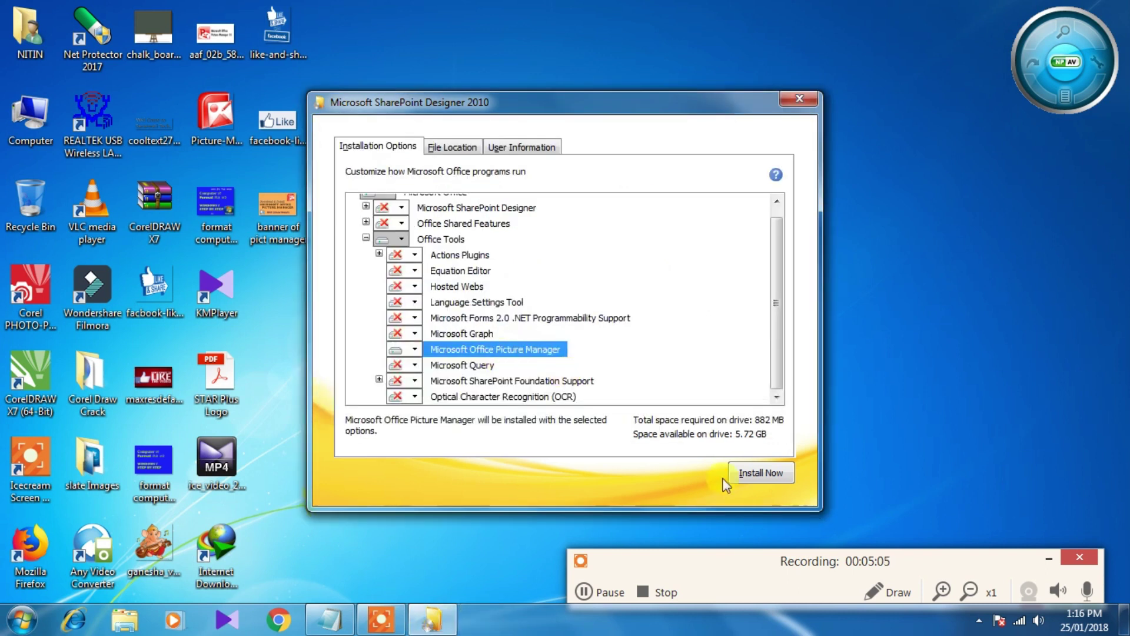
pyautogui.click(753, 474)
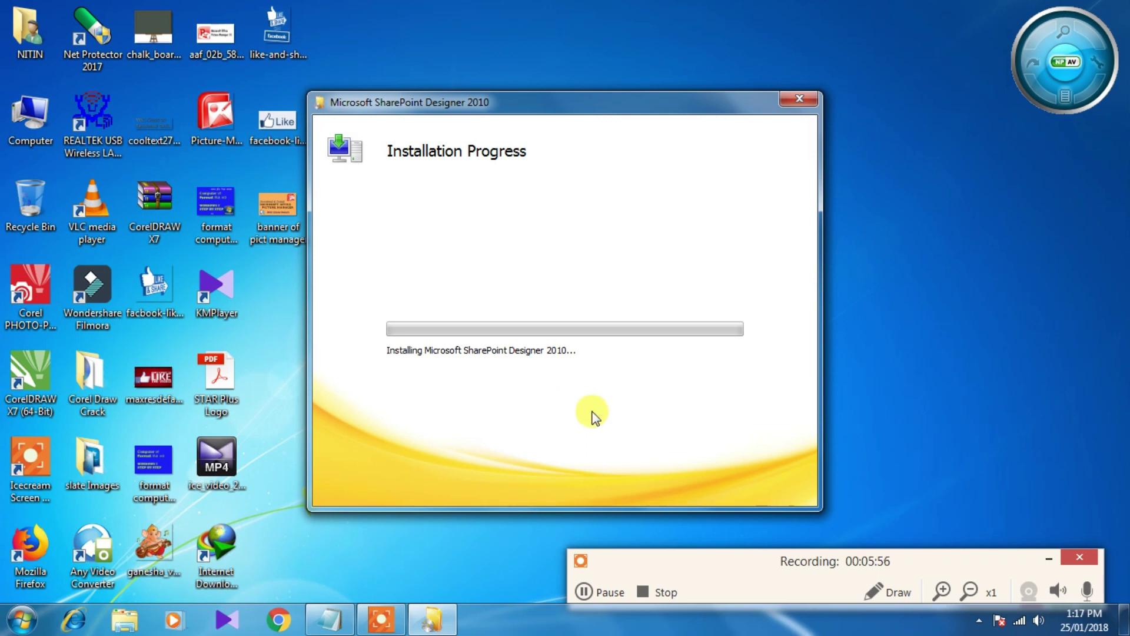
pyautogui.click(585, 592)
pyautogui.click(585, 592)
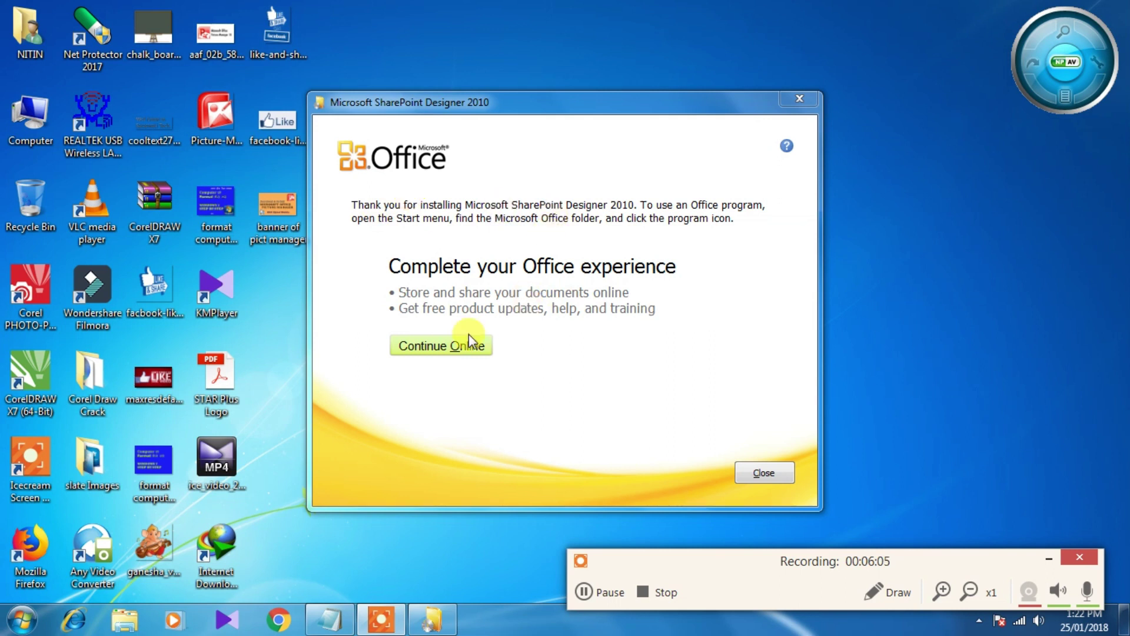
# Step: Close the completed Microsoft SharePoint Designer 2010 setup without continuing online
pyautogui.click(761, 472)
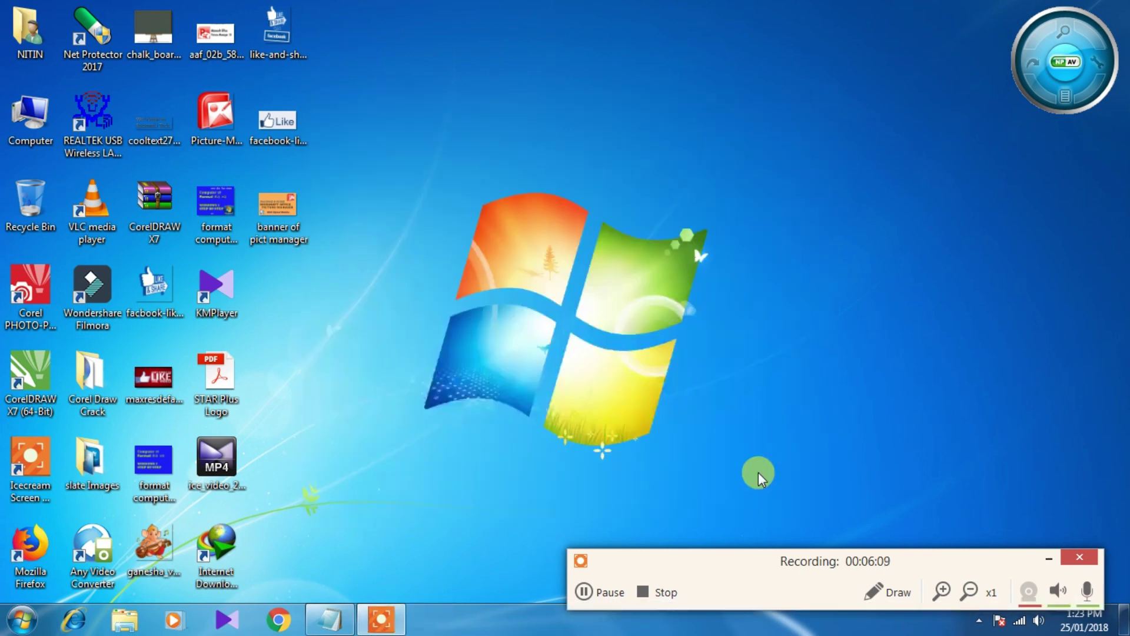
pyautogui.click(584, 591)
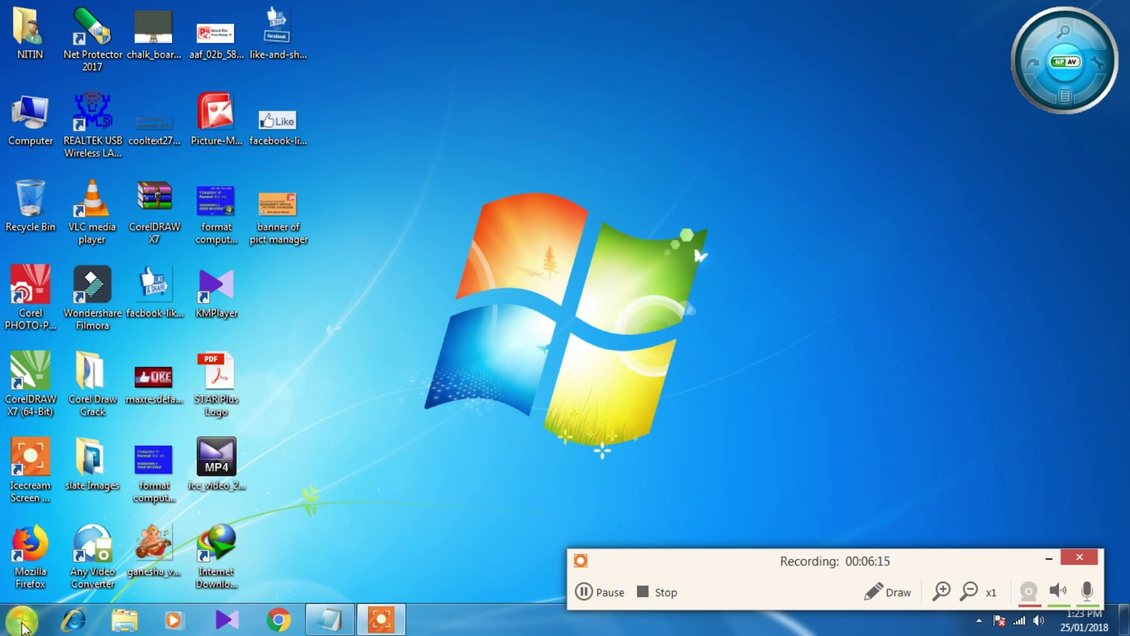
# Step: Place a desktop shortcut for Microsoft Office Picture Manager, taken from the Microsoft Office 2010 Tools program folder
pyautogui.click(22, 621)
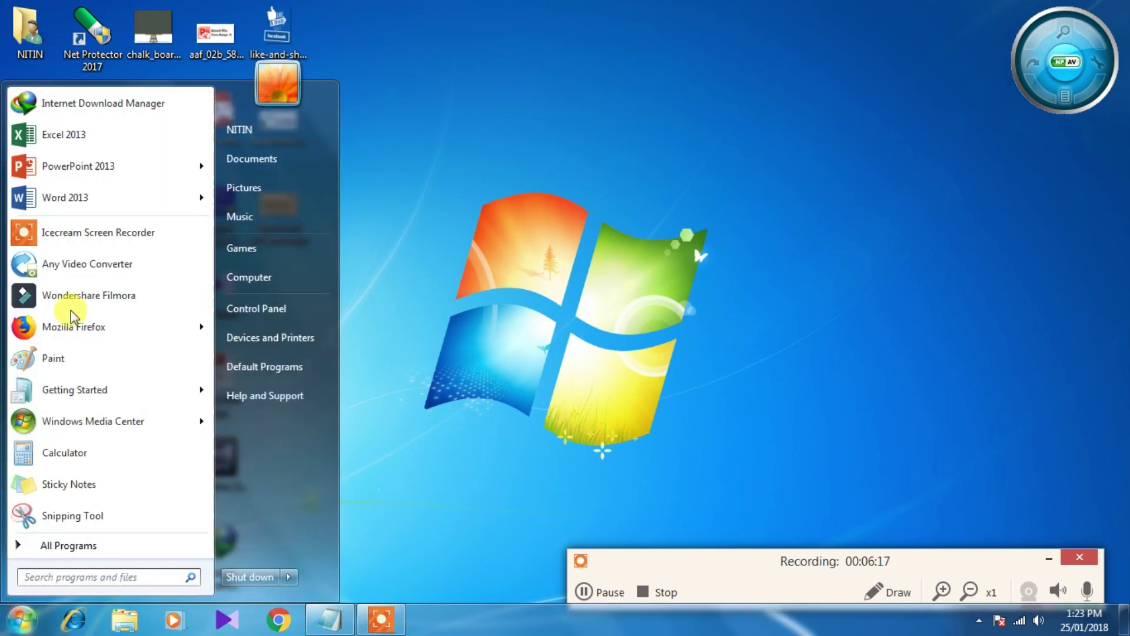
pyautogui.click(69, 545)
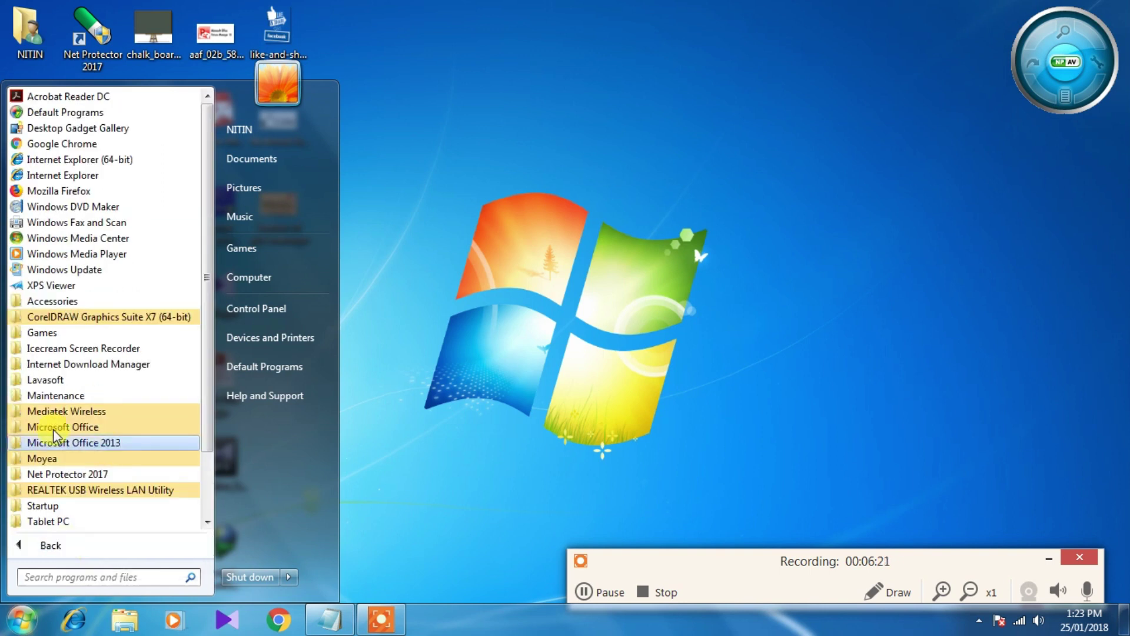
pyautogui.click(87, 432)
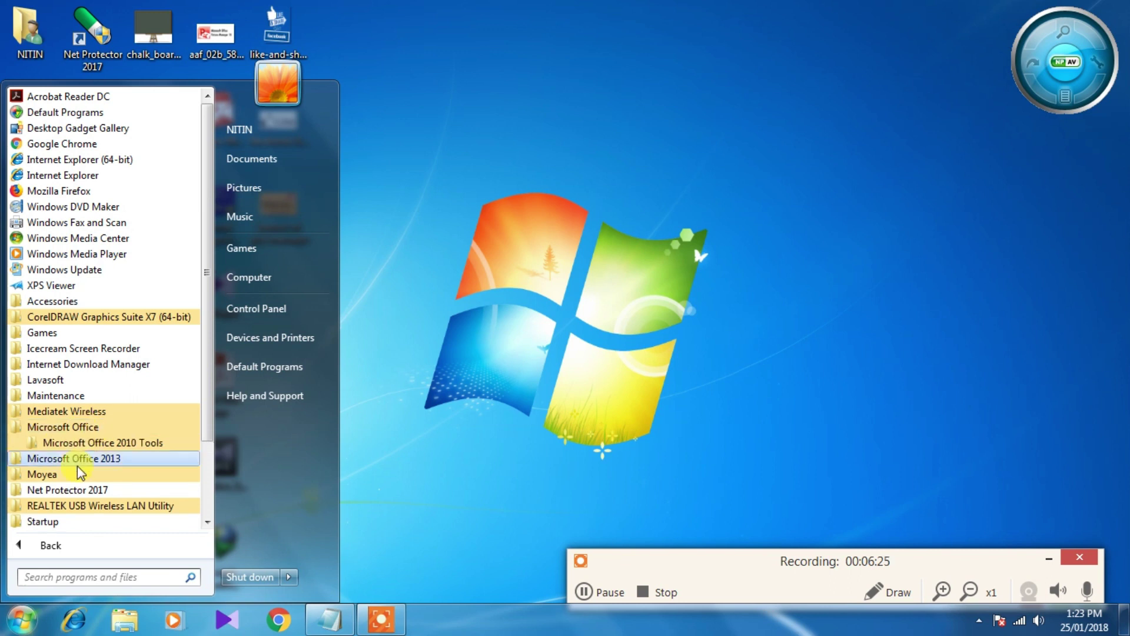
pyautogui.click(111, 443)
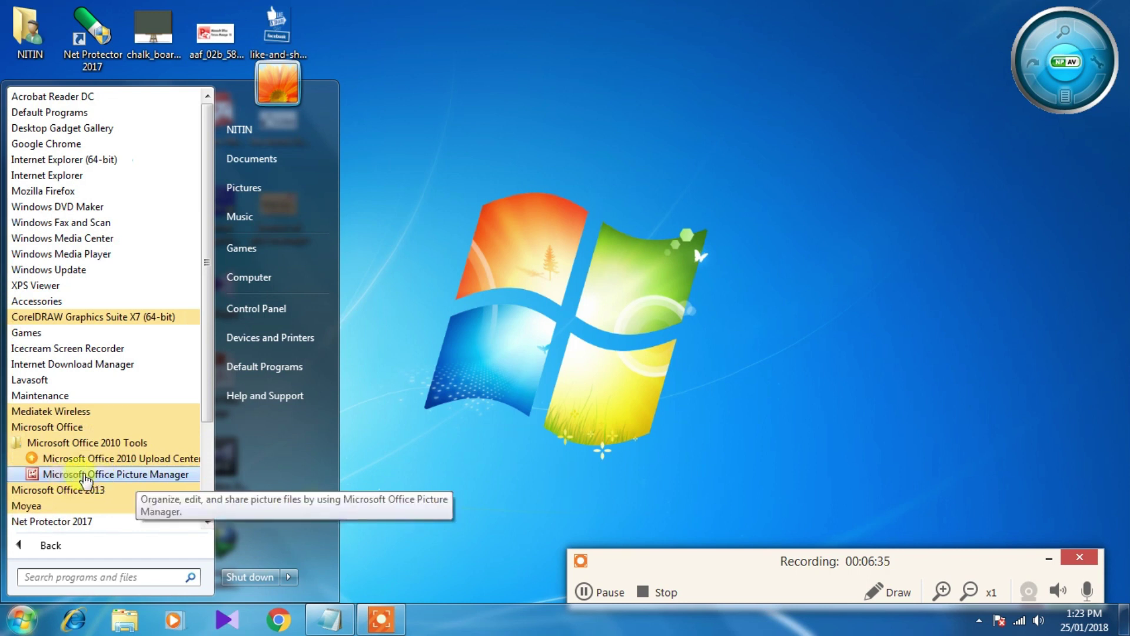
pyautogui.moveTo(96, 478); pyautogui.dragTo(497, 318)
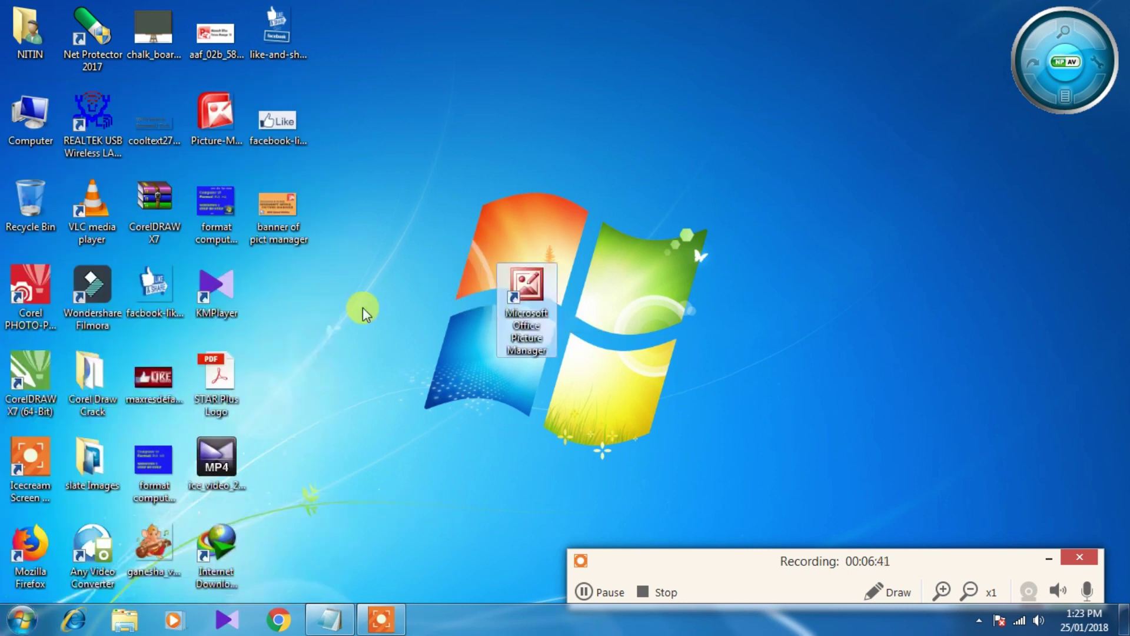
# Step: Move the Microsoft Office Picture Manager shortcut to the empty desktop area right of the Windows logo and deselect it
pyautogui.moveTo(422, 94); pyautogui.dragTo(428, 115)
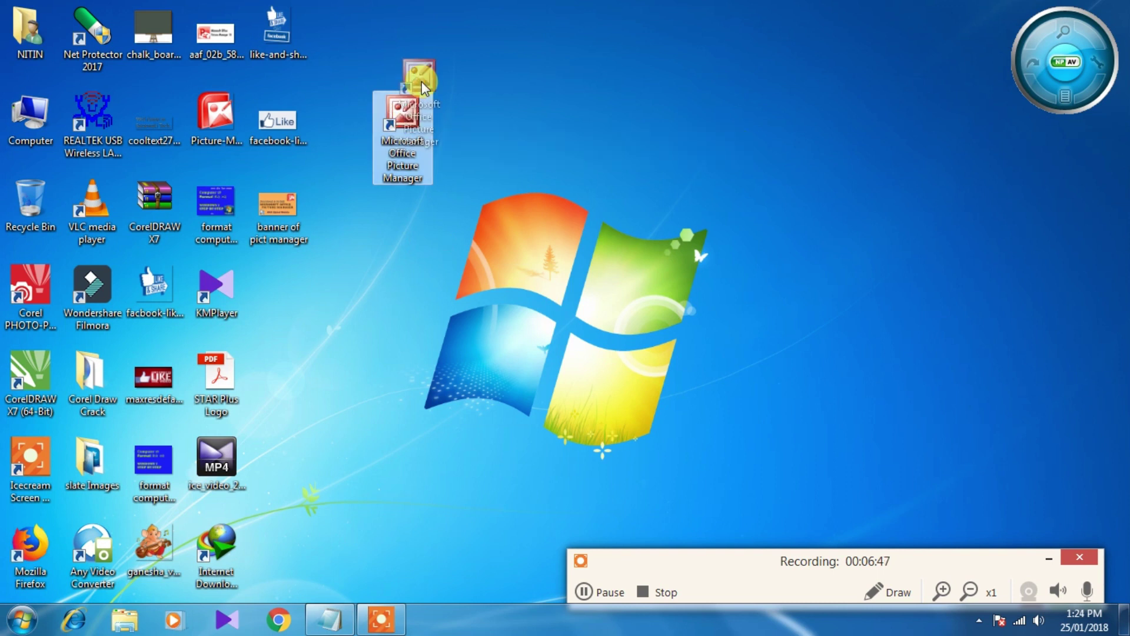
pyautogui.moveTo(401, 121); pyautogui.dragTo(913, 289)
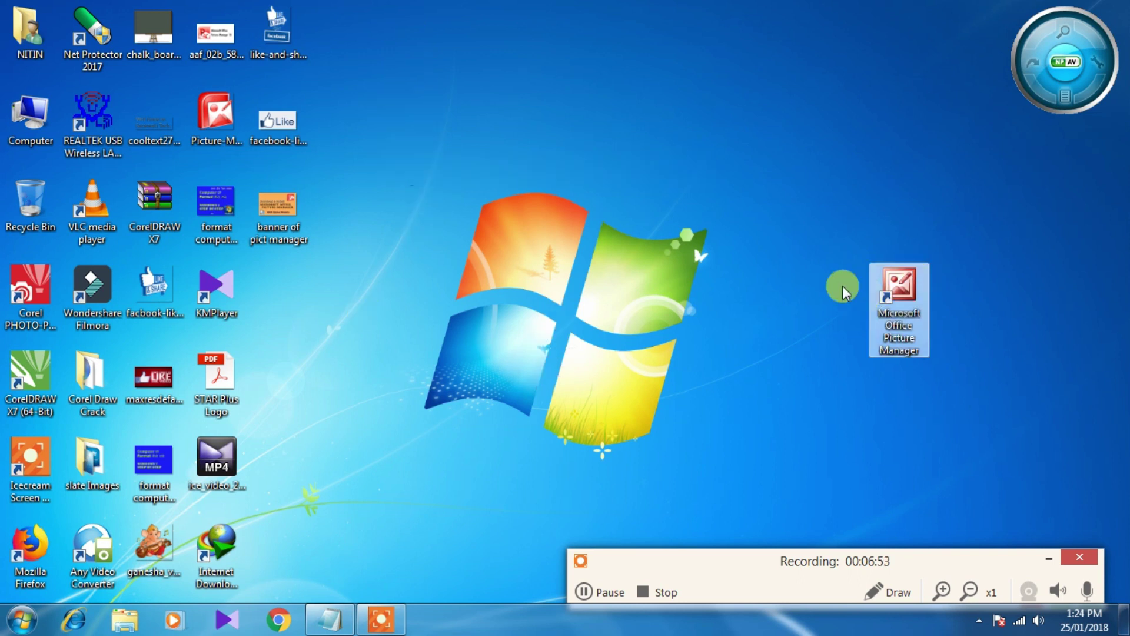
pyautogui.click(914, 254)
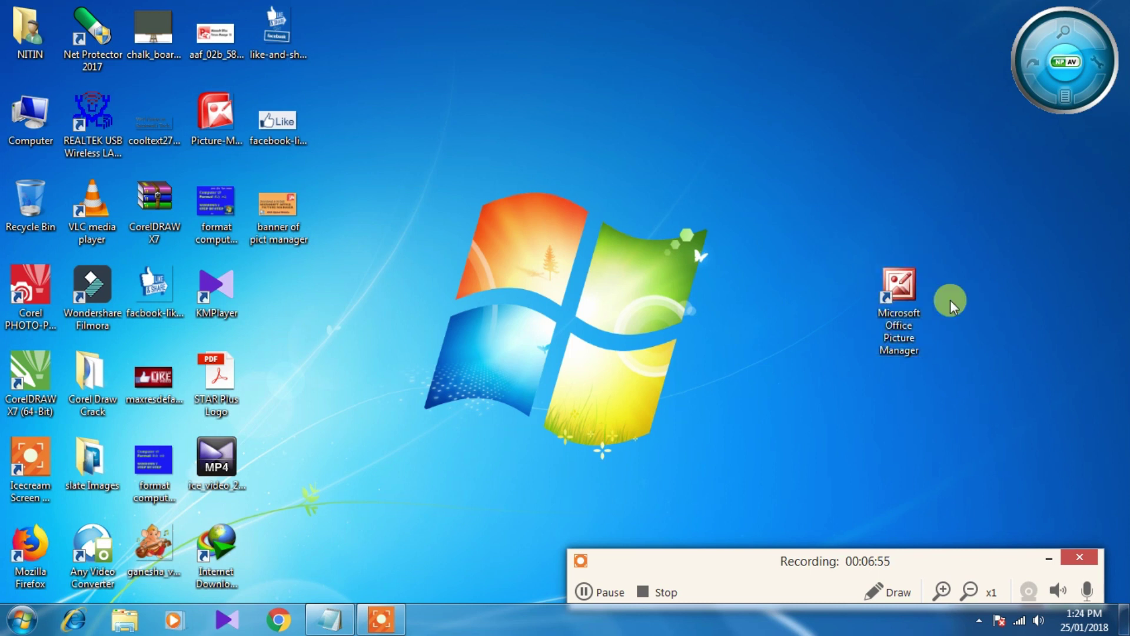